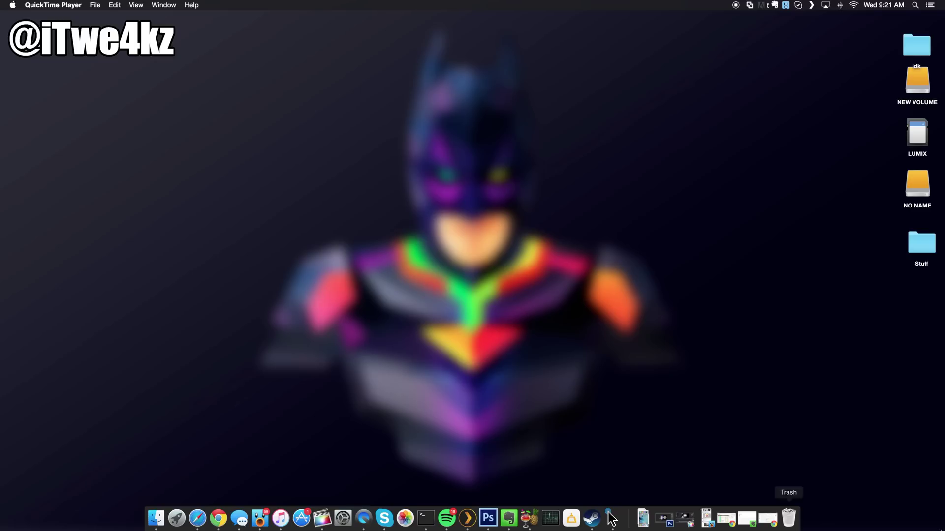
- Restore the minimized Chrome window showing the iOS 9 Jailbreak Compatibility spreadsheet from the Dock
click(727, 521)
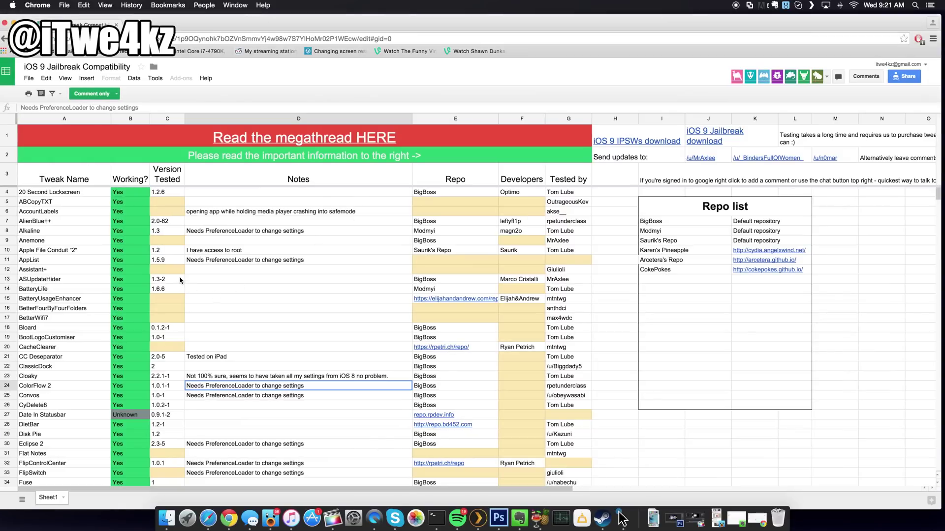
scroll(71, 262, down, 10)
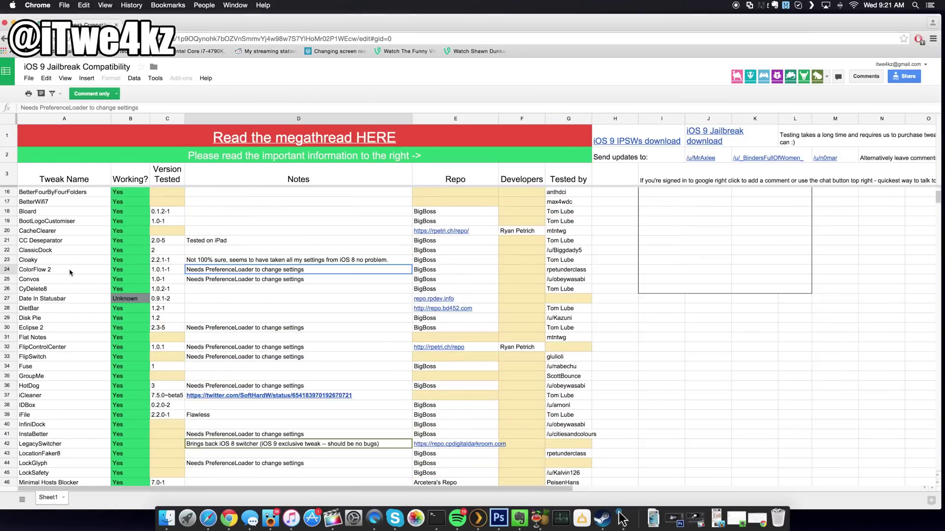
scroll(71, 266, down, 10)
scroll(72, 270, down, 10)
scroll(69, 272, down, 10)
scroll(71, 272, down, 8)
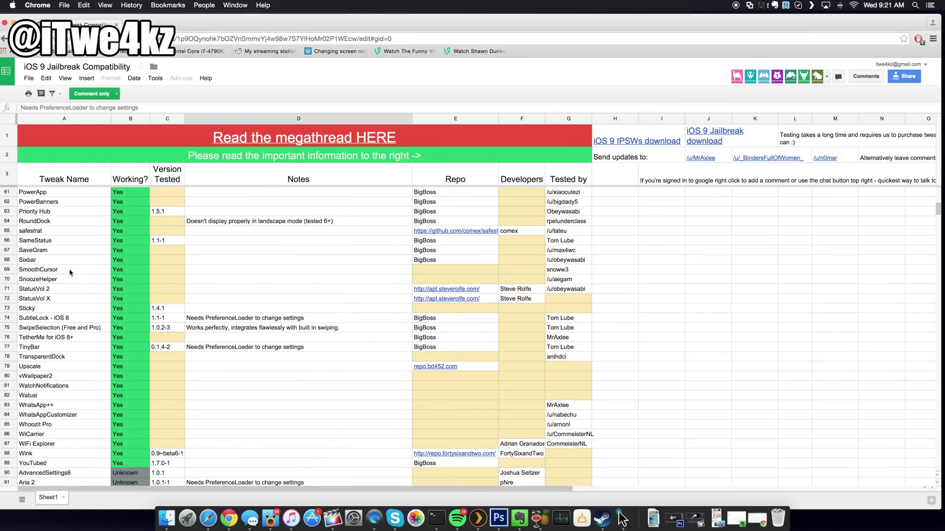
scroll(71, 272, down, 3)
scroll(71, 272, up, 15)
scroll(70, 271, up, 10)
scroll(70, 272, up, 8)
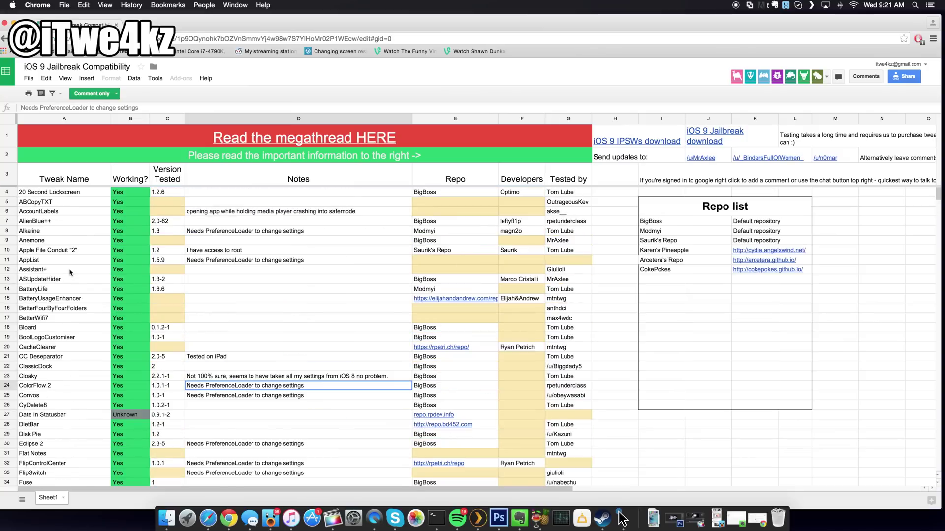
scroll(70, 274, down, 5)
scroll(70, 273, down, 5)
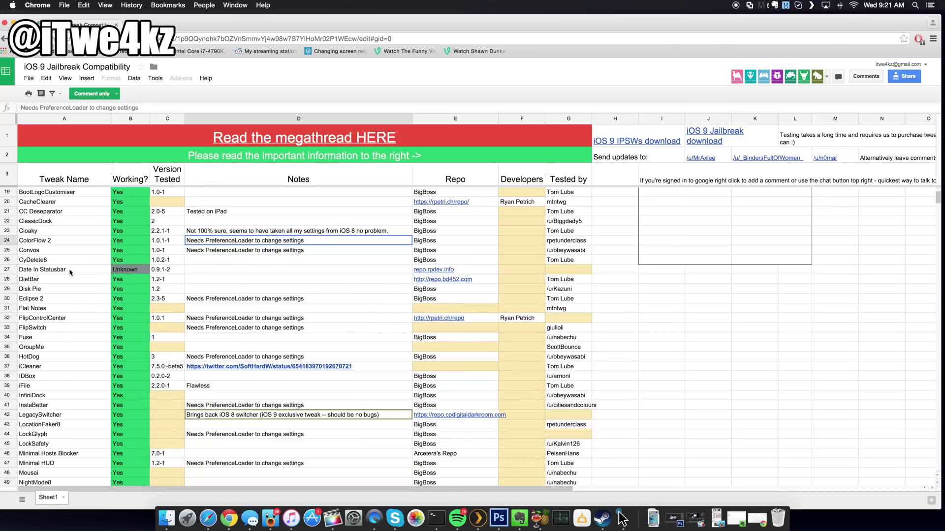
scroll(70, 273, down, 3)
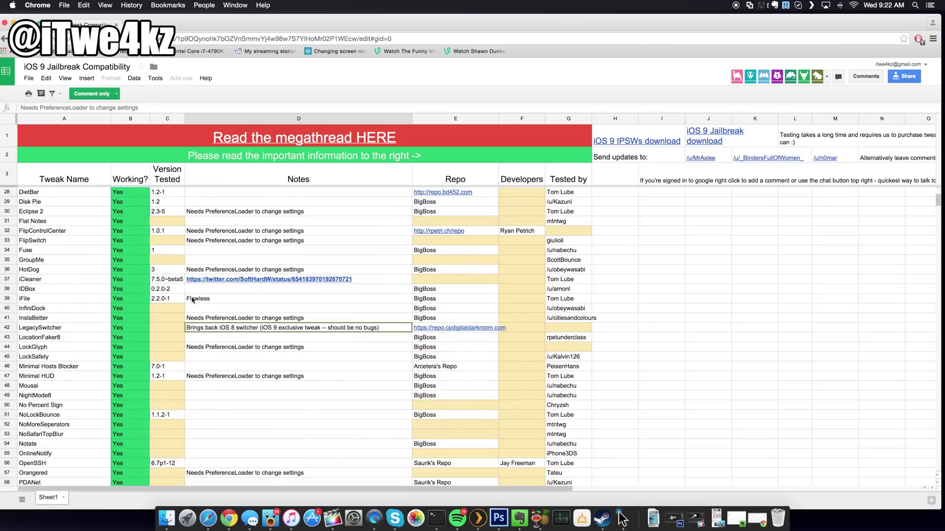
scroll(165, 334, down, 7)
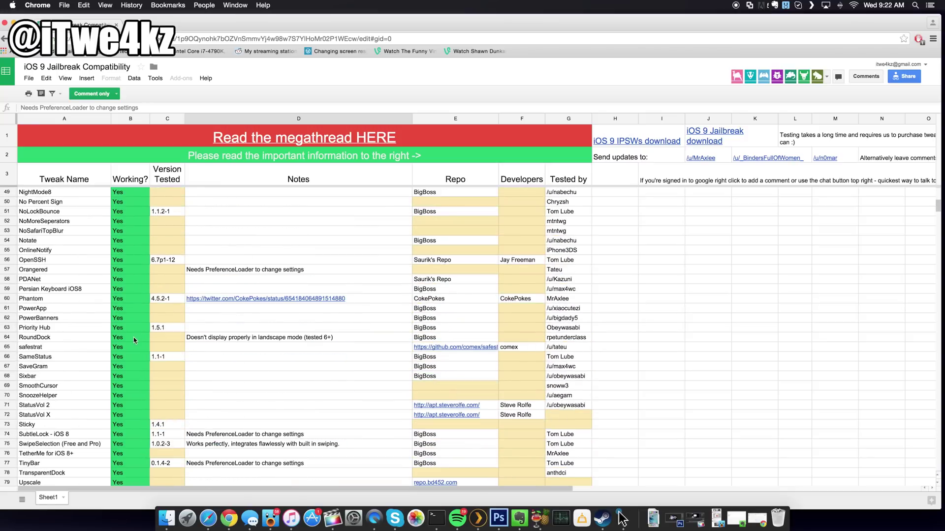
scroll(129, 338, down, 4)
scroll(128, 336, down, 3)
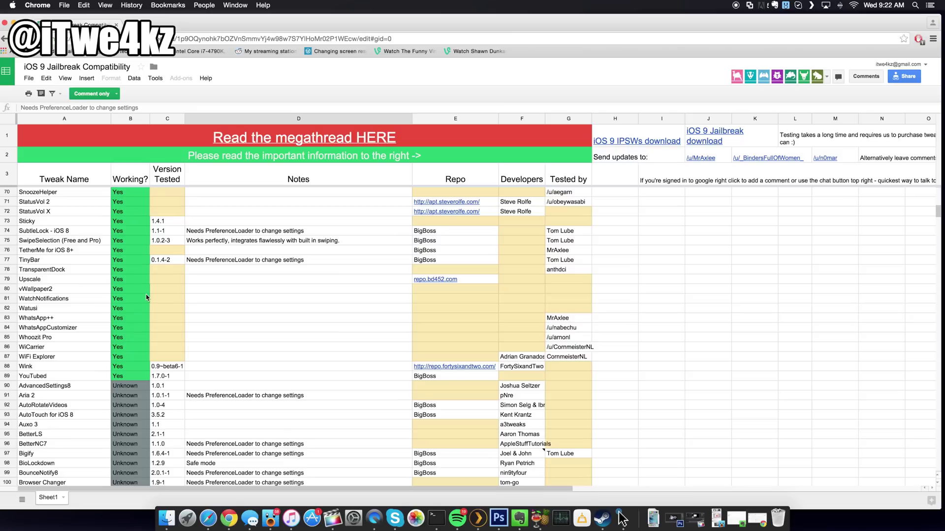
scroll(140, 299, up, 10)
scroll(138, 299, up, 10)
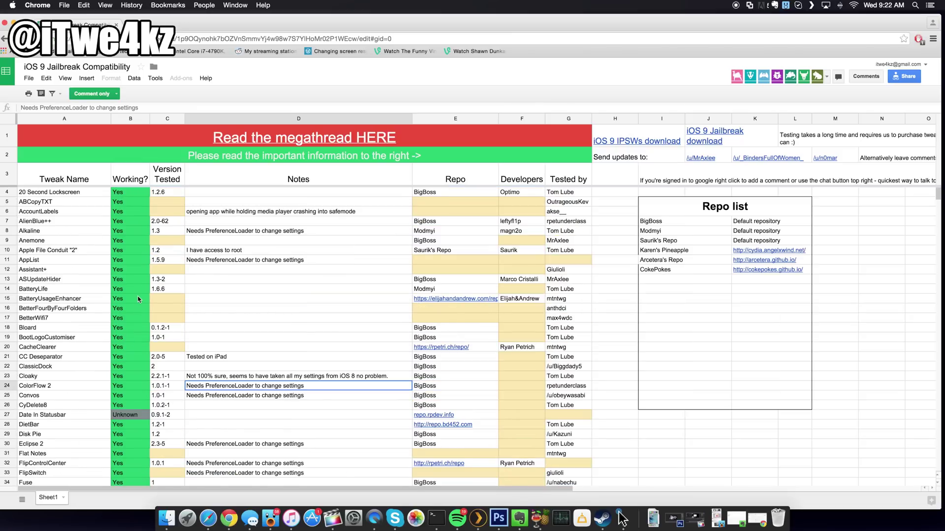